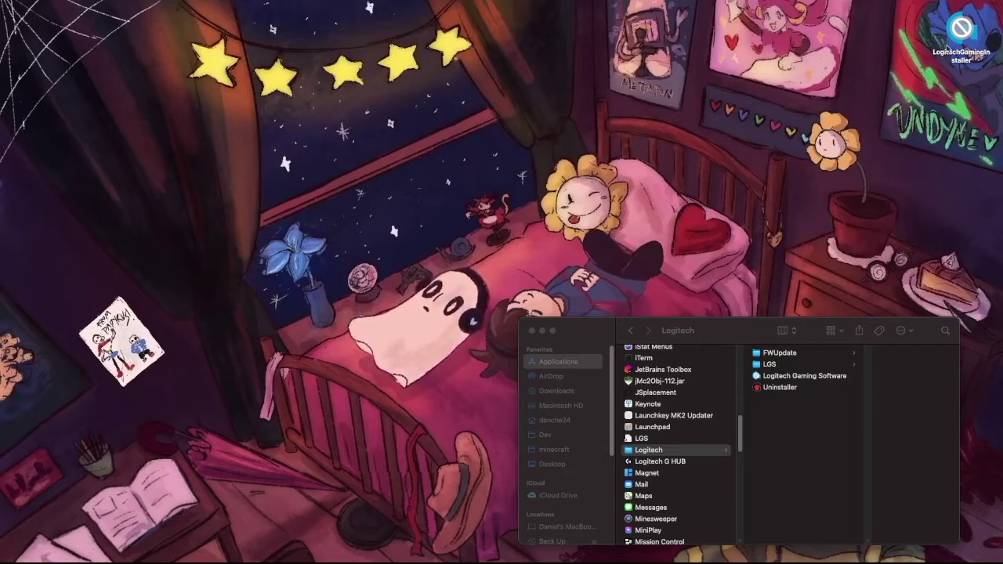
# Step: Try to open LogitechGamingInstaller from the desktop and dismiss the alert
pyautogui.click(948, 52)
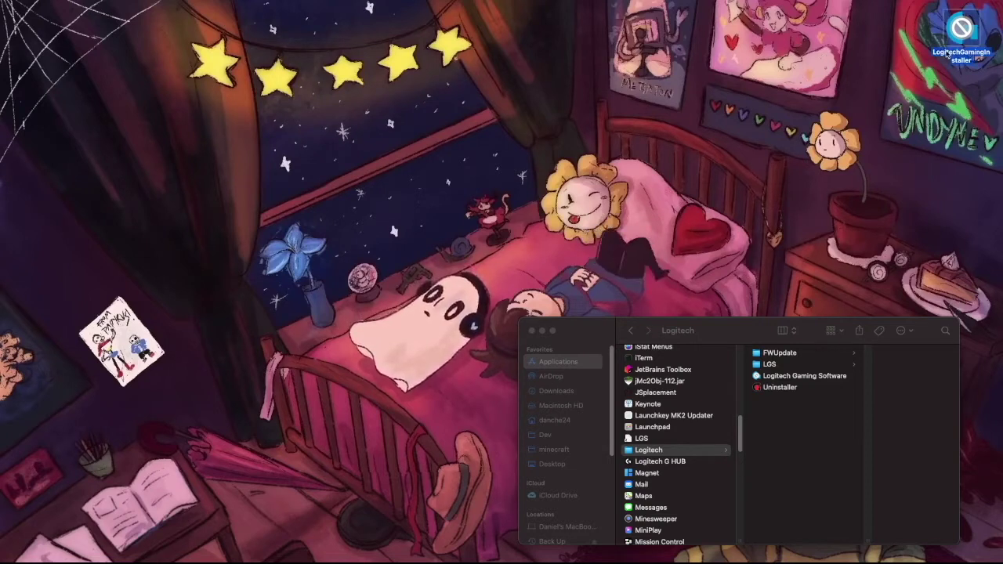
pyautogui.doubleClick(962, 45)
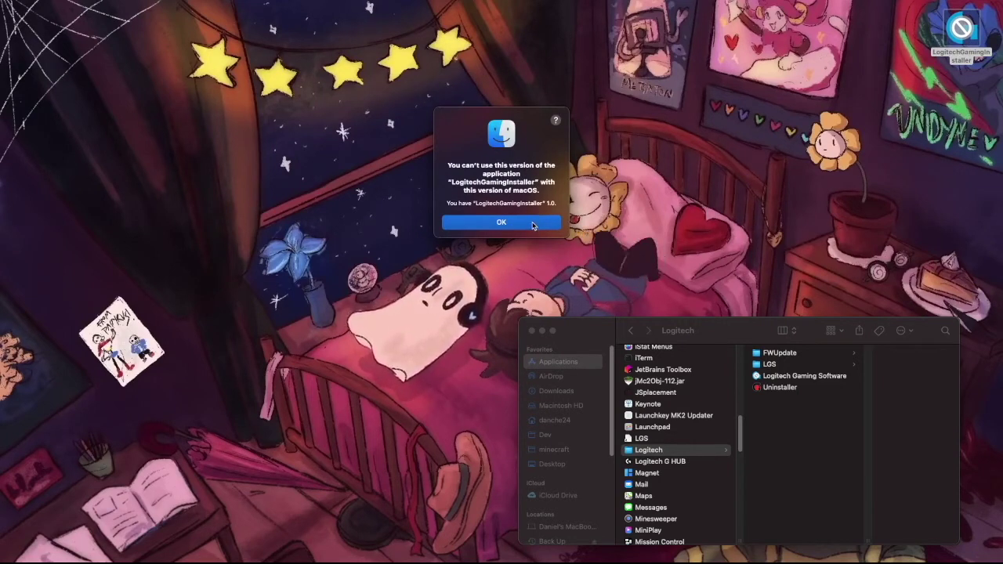
pyautogui.click(532, 223)
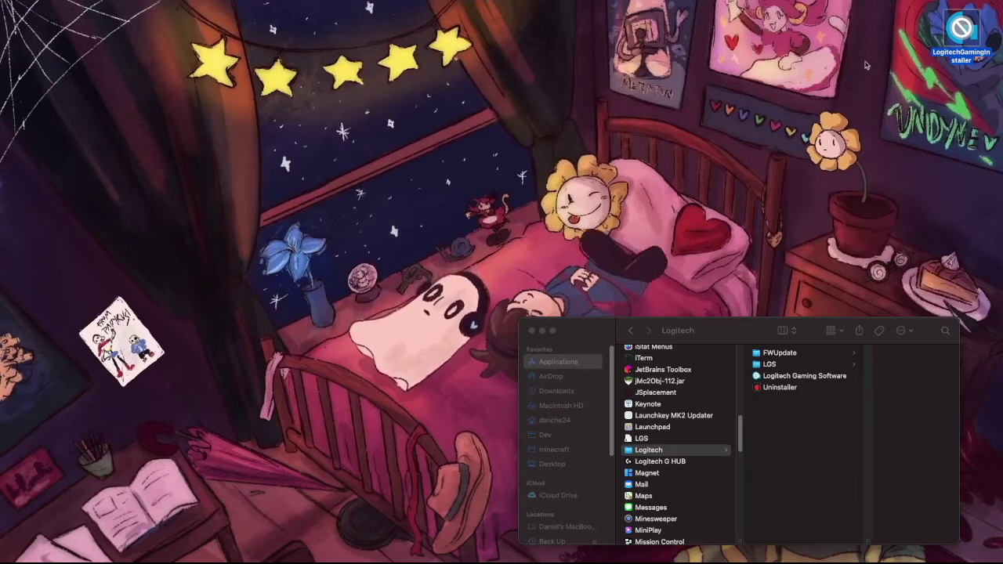
# Step: Show the package contents of LogitechGamingInstaller and bring its window fully into view on the main desktop
pyautogui.rightClick(962, 29)
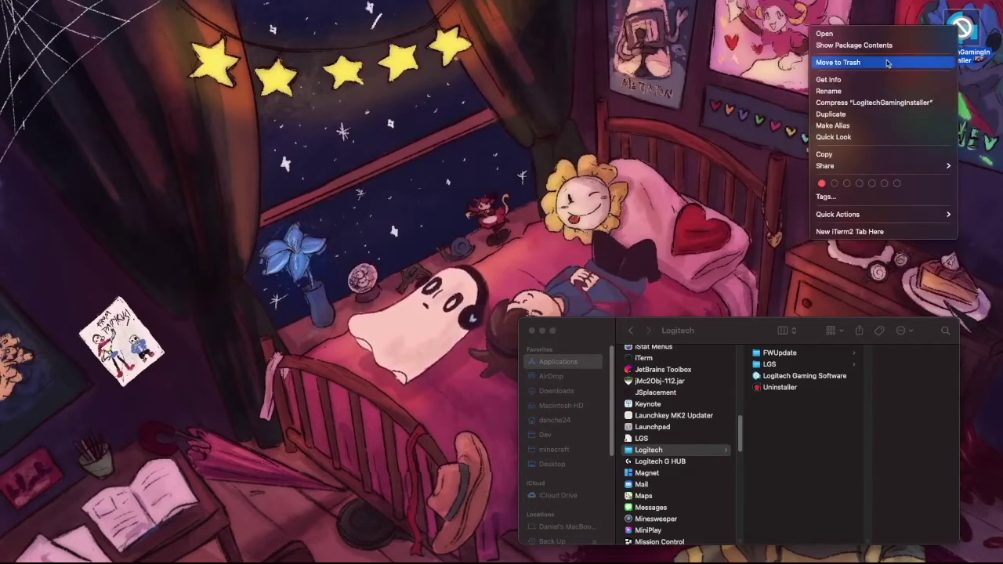
pyautogui.click(877, 46)
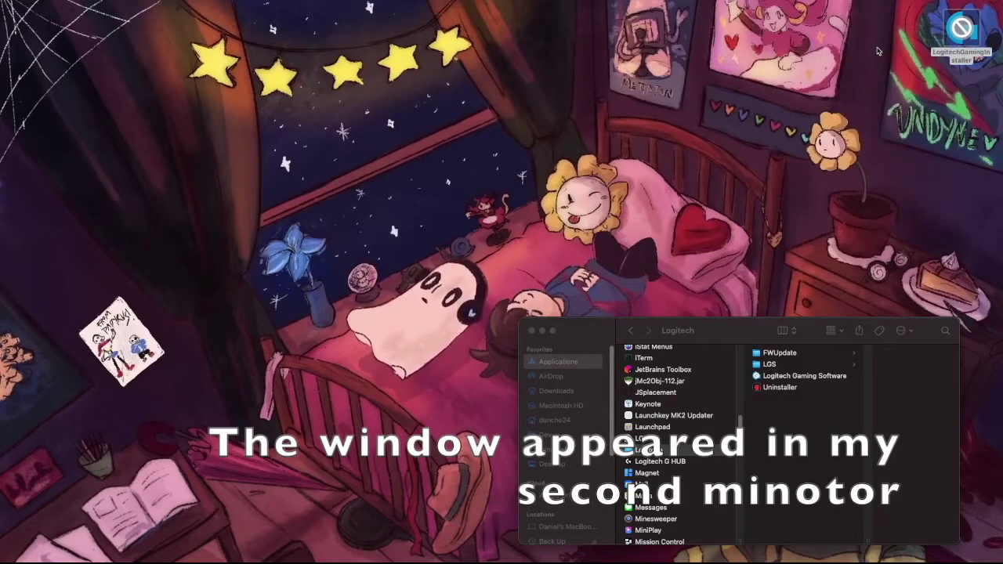
pyautogui.rightClick(945, 56)
pyautogui.click(841, 70)
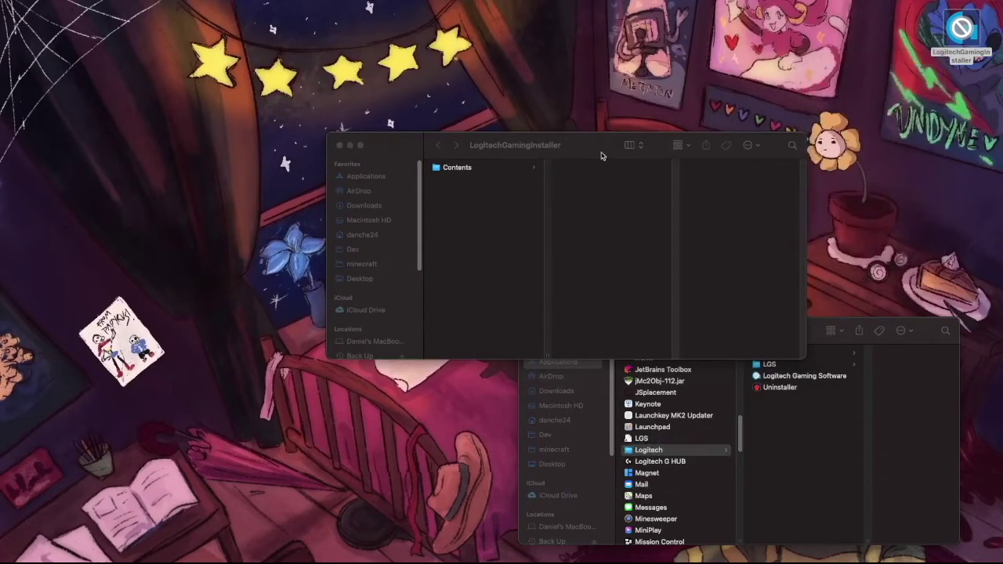
pyautogui.moveTo(576, 148); pyautogui.dragTo(494, 134)
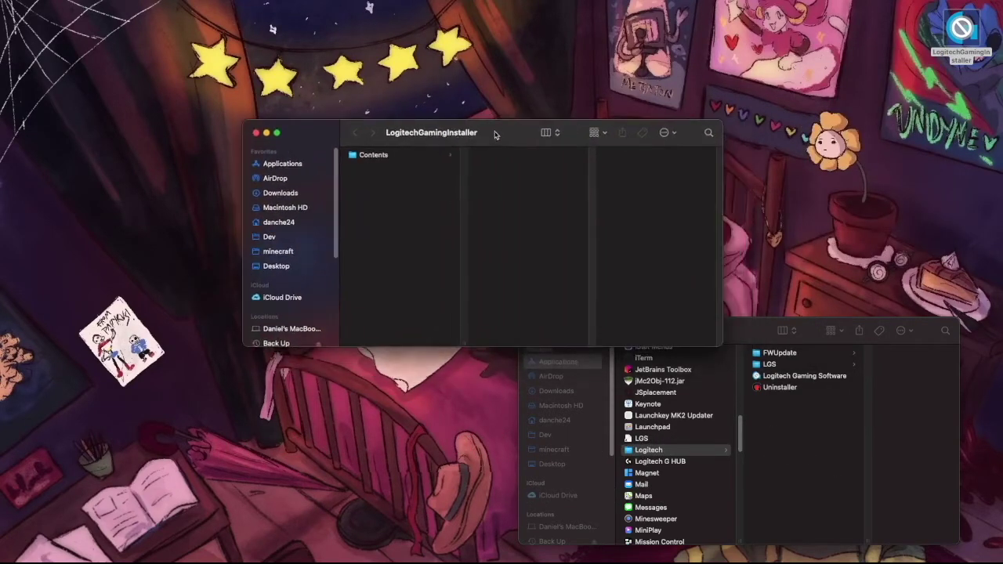
# Step: Run the LogitechGamingInstaller executable from the package's Contents/MacOS folder, then cancel the installer's program-check prompt
pyautogui.click(374, 155)
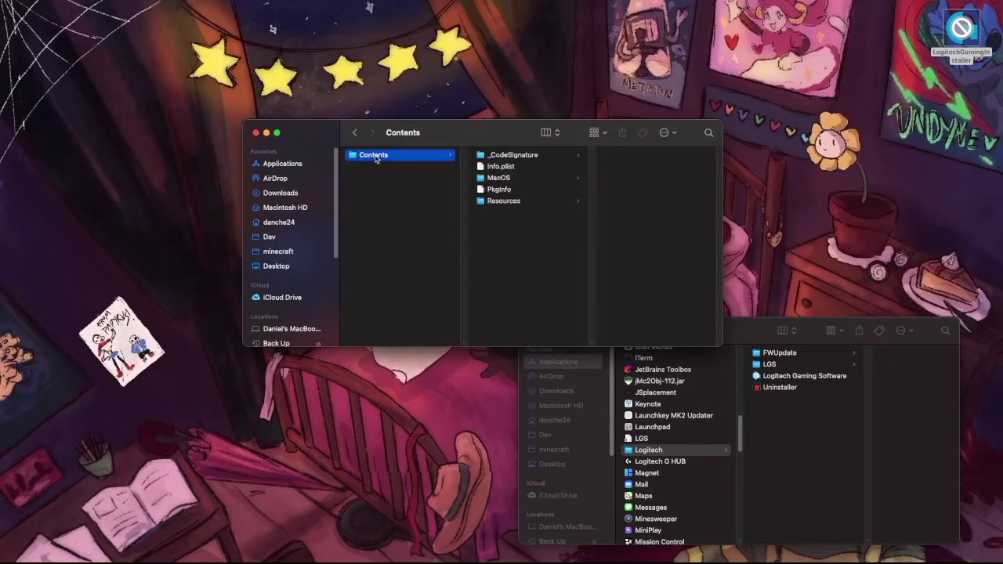
pyautogui.click(505, 177)
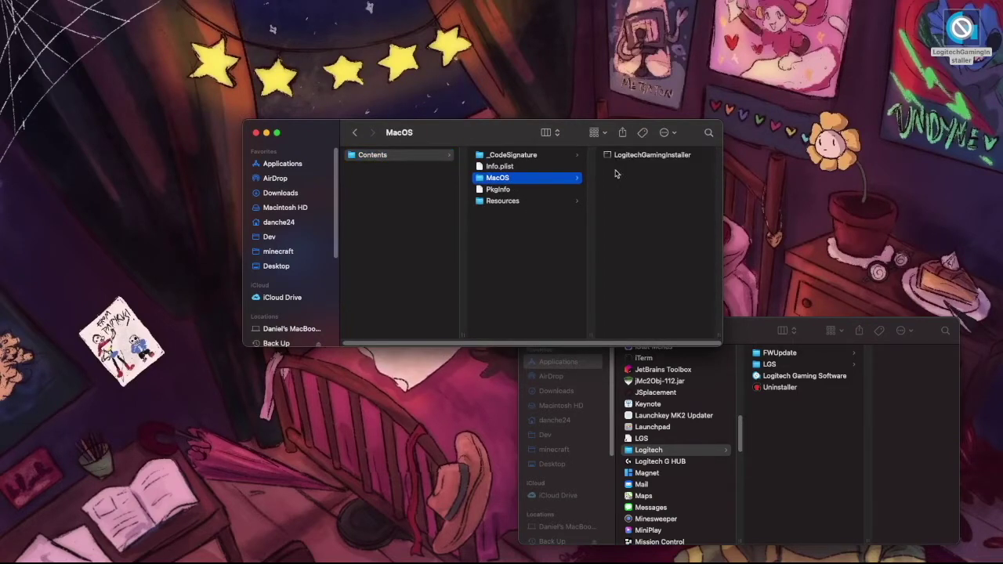
pyautogui.click(623, 155)
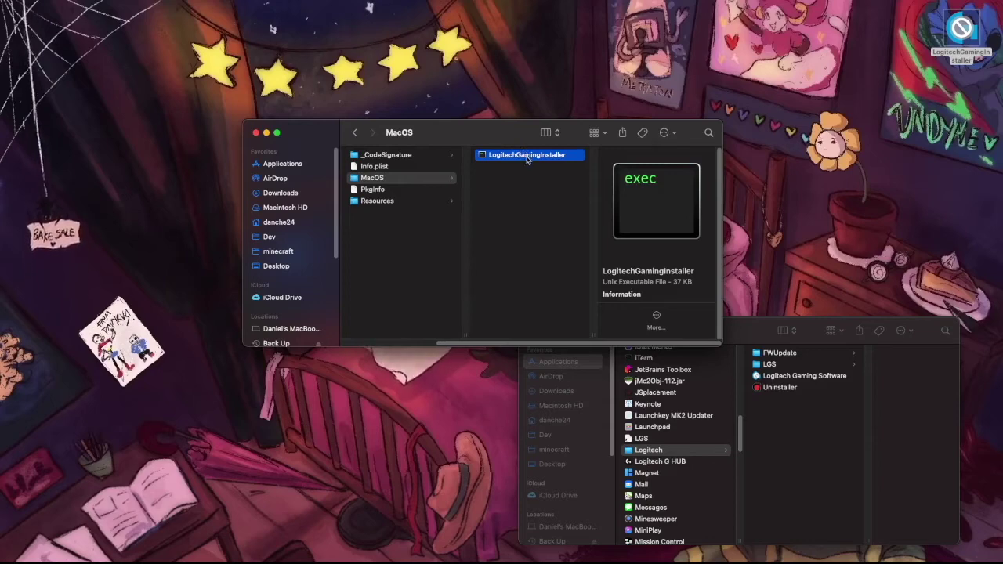
pyautogui.doubleClick(526, 155)
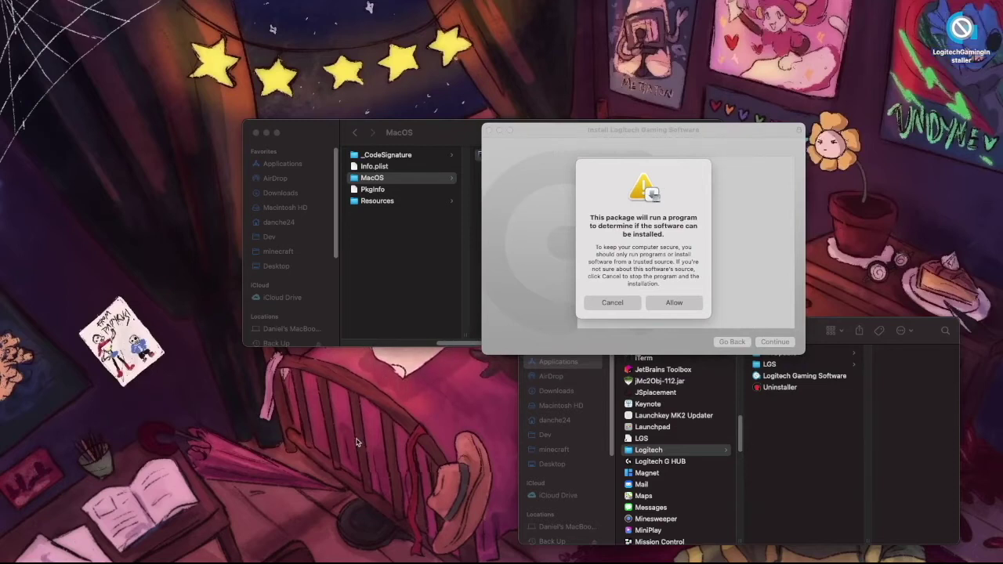
pyautogui.click(565, 130)
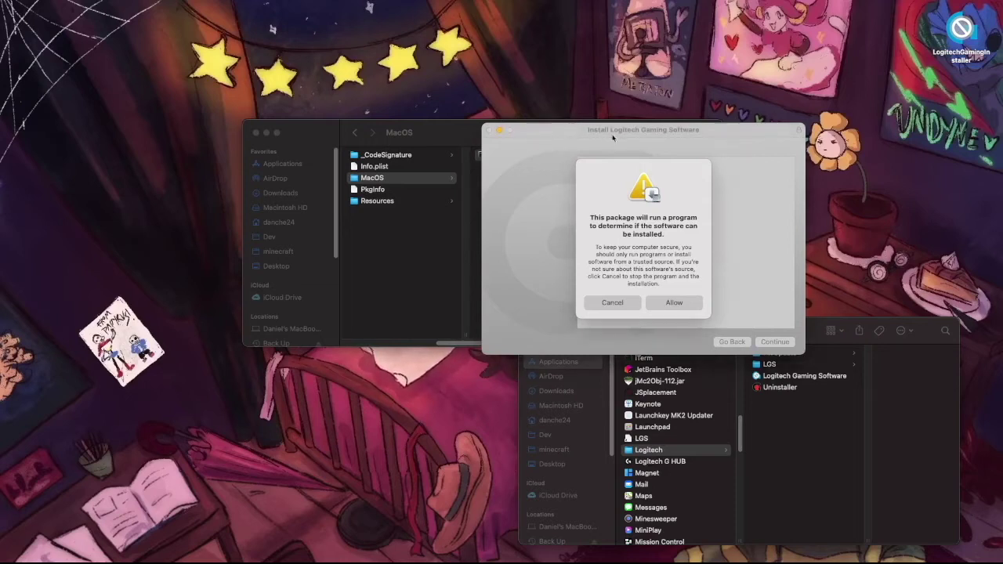
pyautogui.click(616, 303)
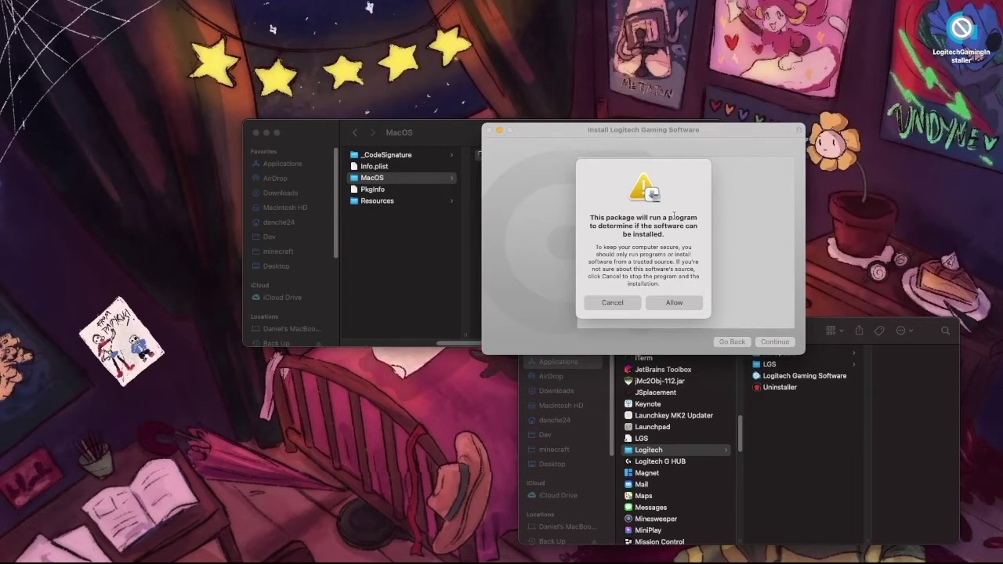
pyautogui.click(610, 302)
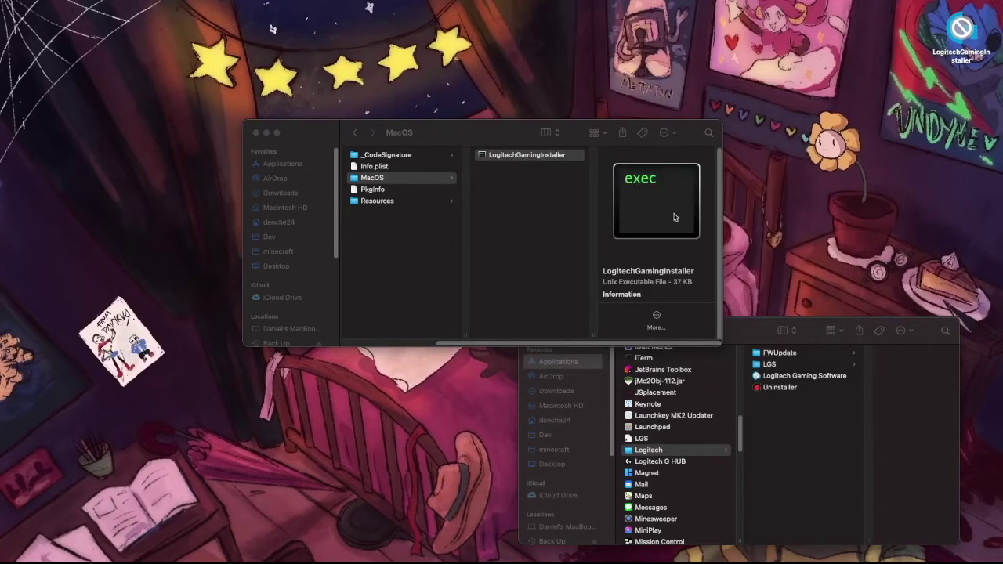
# Step: Remove LogitechGamingInstaller from the desktop and close its package window, leaving the Logitech folder window in front
pyautogui.click(963, 30)
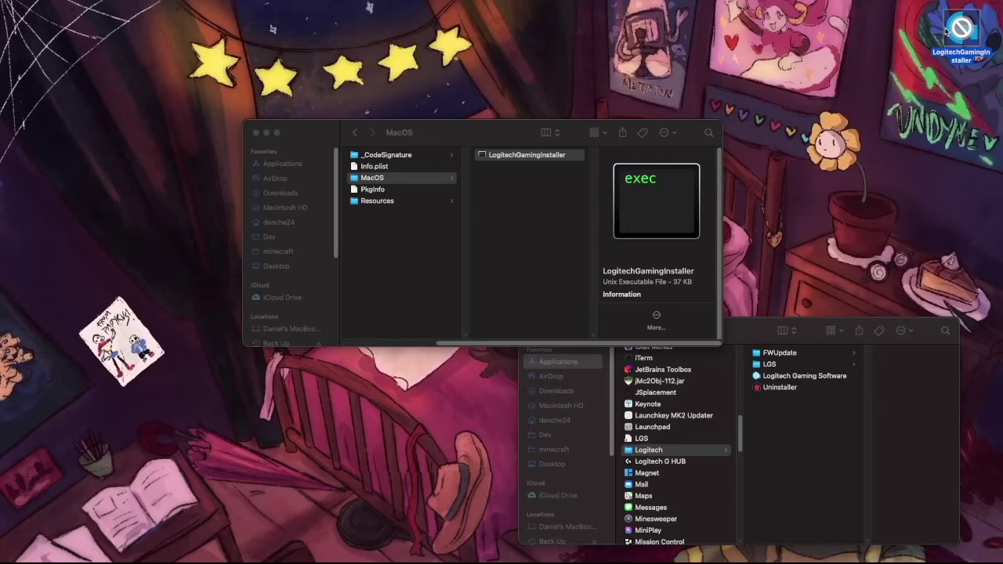
pyautogui.press('super+e')
pyautogui.moveTo(746, 335); pyautogui.dragTo(570, 186)
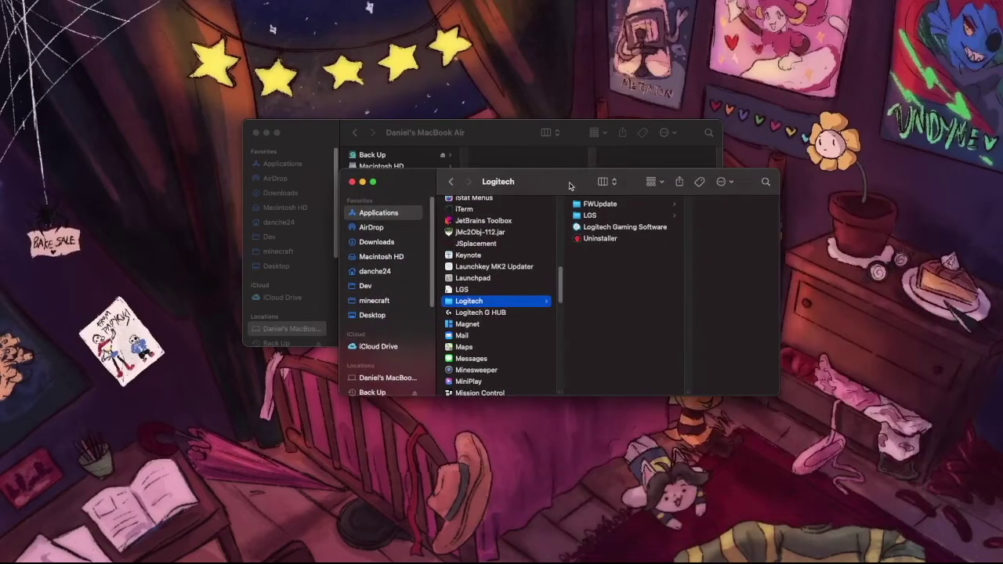
pyautogui.click(257, 132)
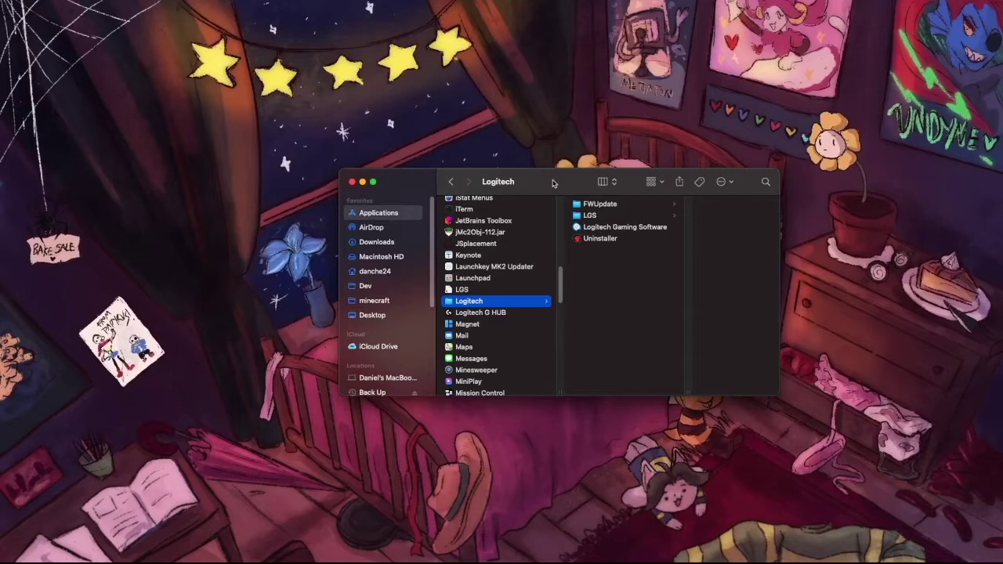
# Step: Try to open Logitech Gaming Software from the Logitech applications folder and dismiss the alert
pyautogui.moveTo(552, 182); pyautogui.dragTo(513, 170)
pyautogui.click(598, 214)
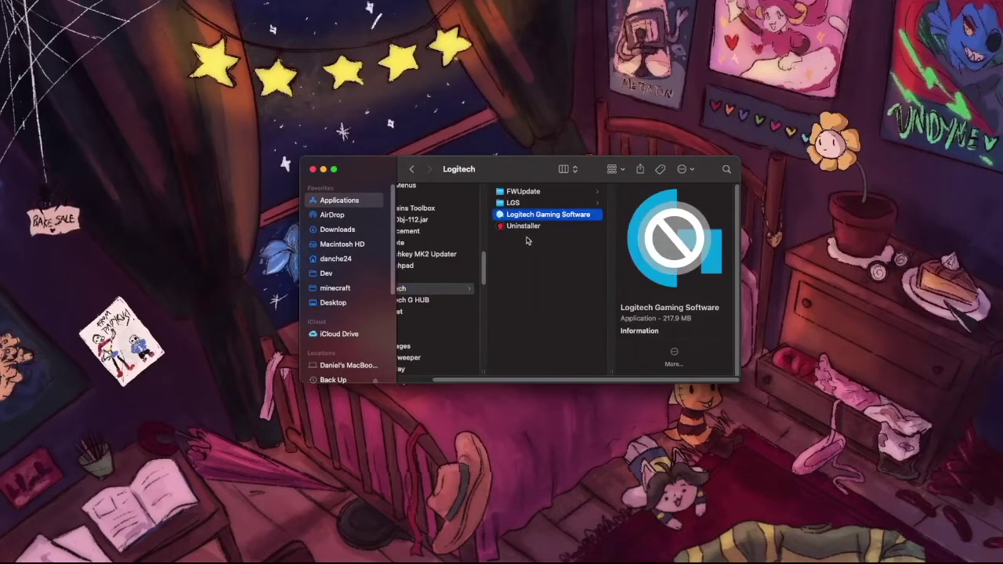
pyautogui.hscroll(-1, 483, 281)
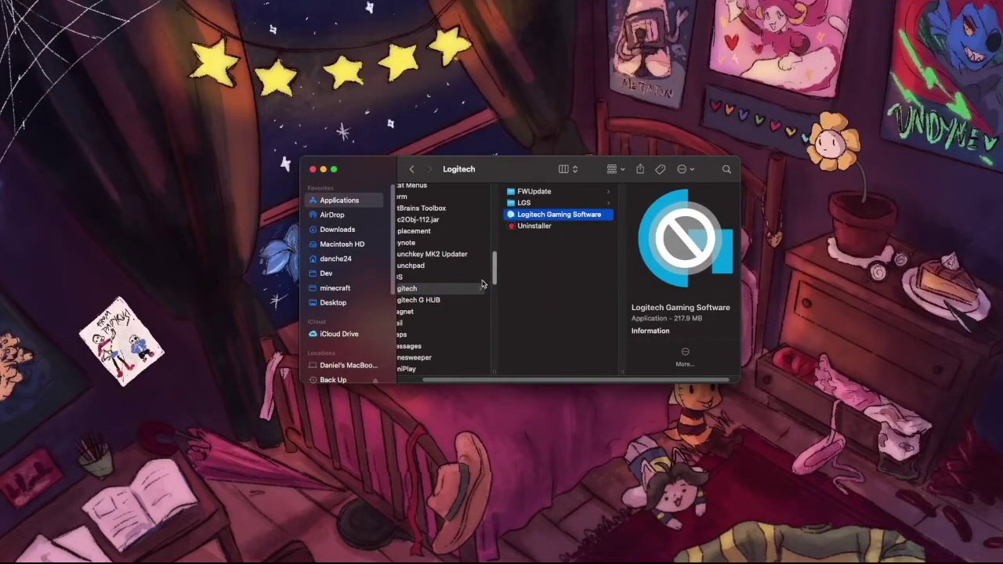
pyautogui.hscroll(-2, 484, 281)
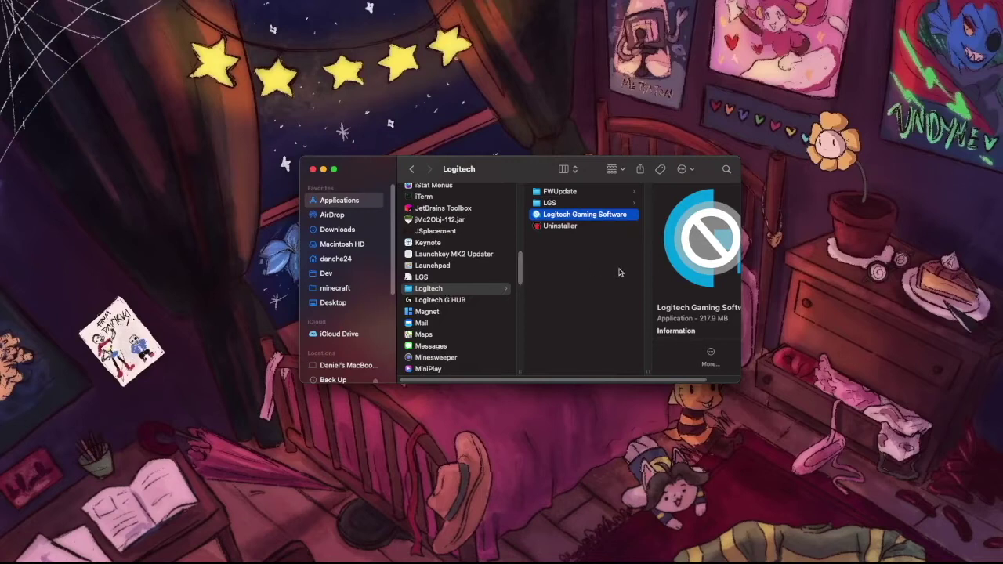
pyautogui.hscroll(3, 549, 227)
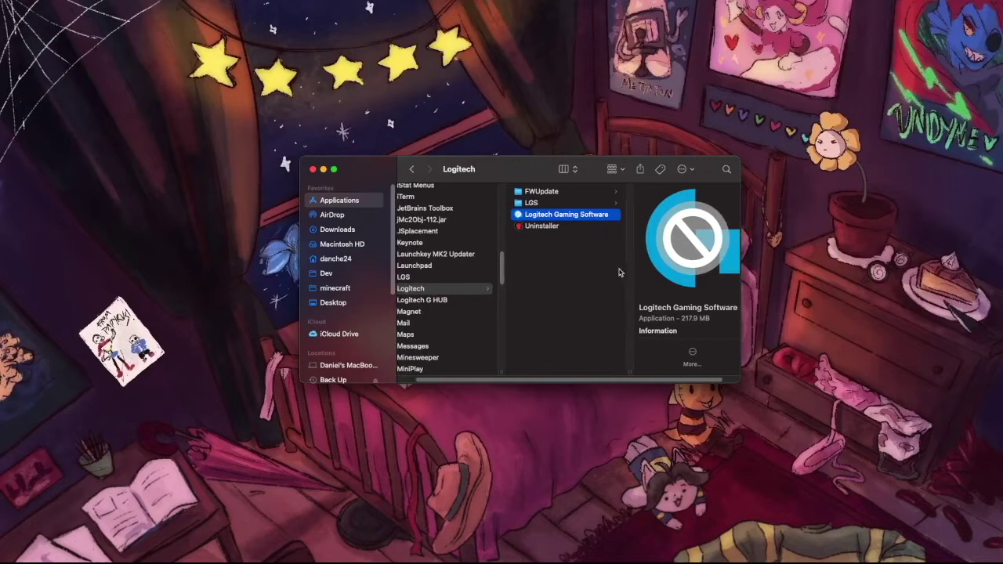
pyautogui.doubleClick(558, 215)
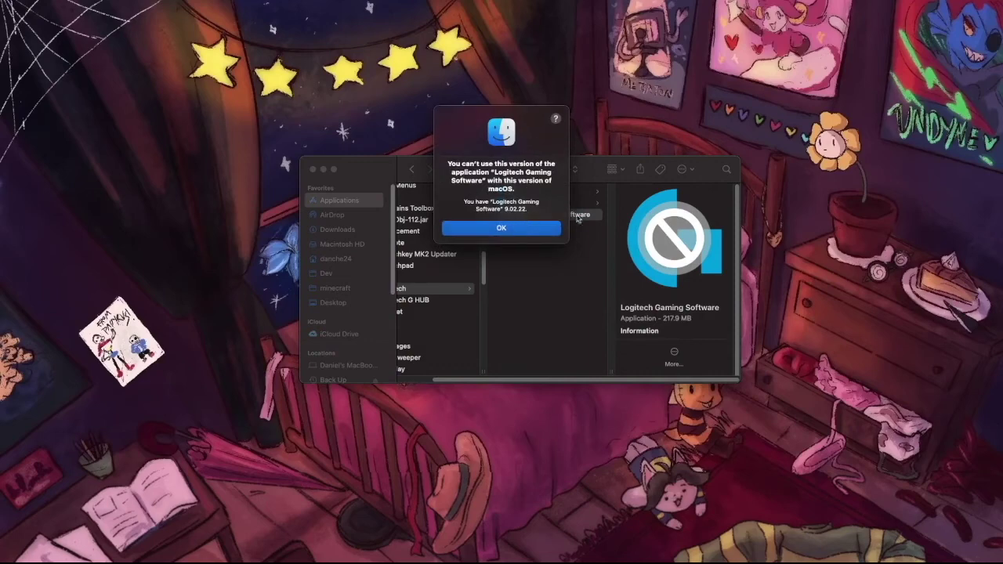
pyautogui.click(510, 227)
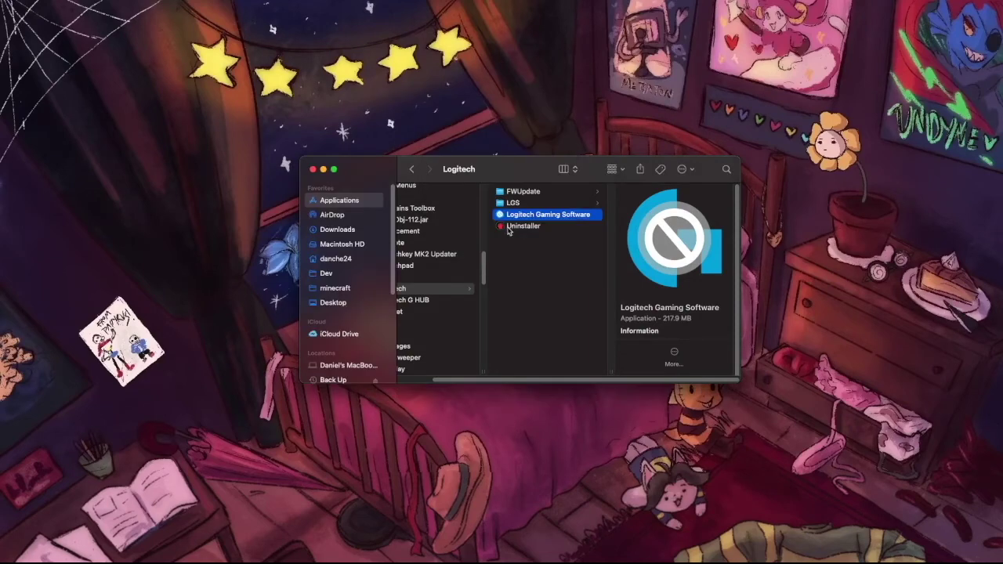
# Step: Show the package contents of Logitech Gaming Software and select the LCore executable in Contents/MacOS
pyautogui.rightClick(569, 218)
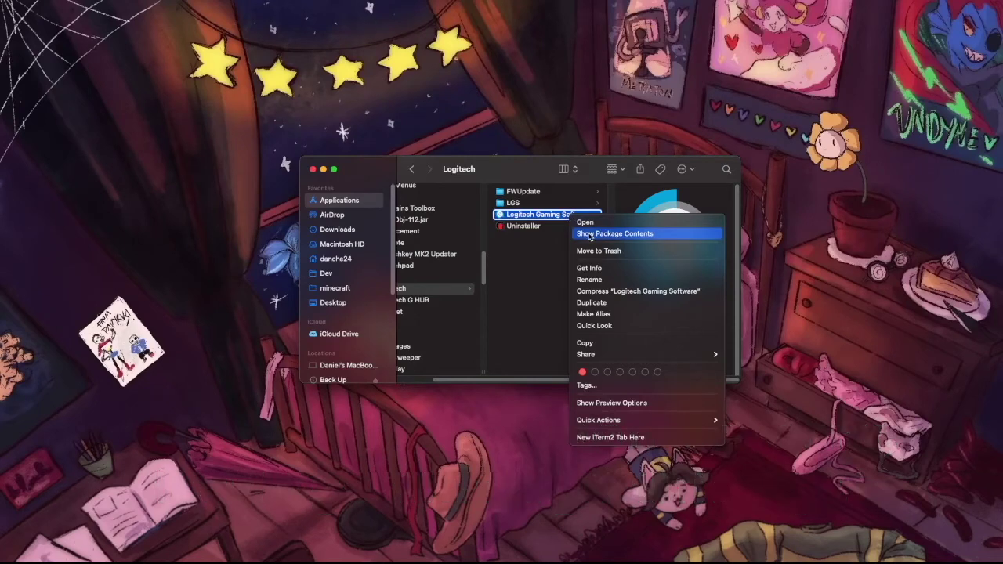
pyautogui.click(589, 235)
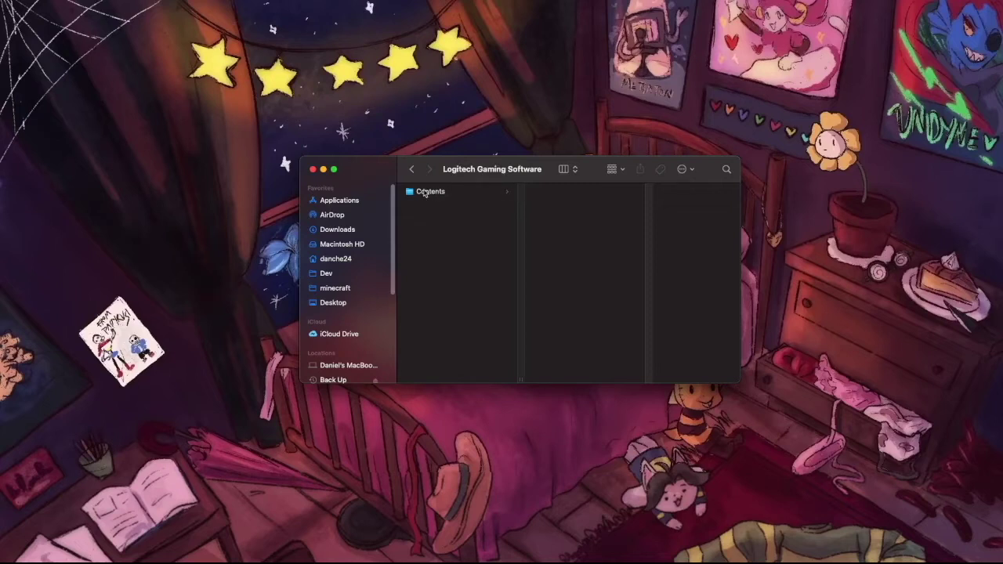
pyautogui.click(424, 193)
pyautogui.click(553, 215)
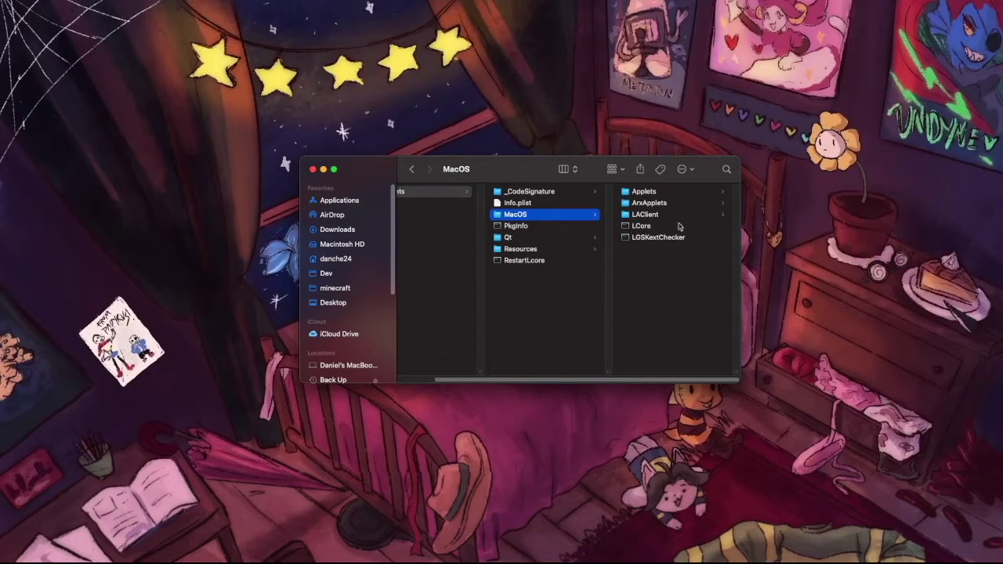
pyautogui.click(657, 226)
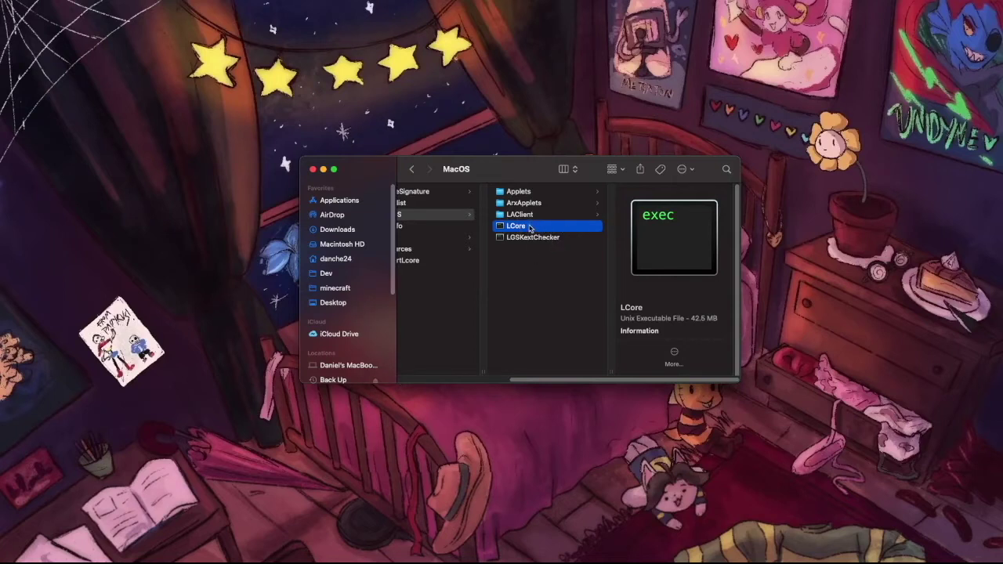
# Step: Create an alias of the LCore executable on the desktop and rename it LGS
pyautogui.moveTo(530, 227); pyautogui.dragTo(899, 131)
pyautogui.click(882, 101)
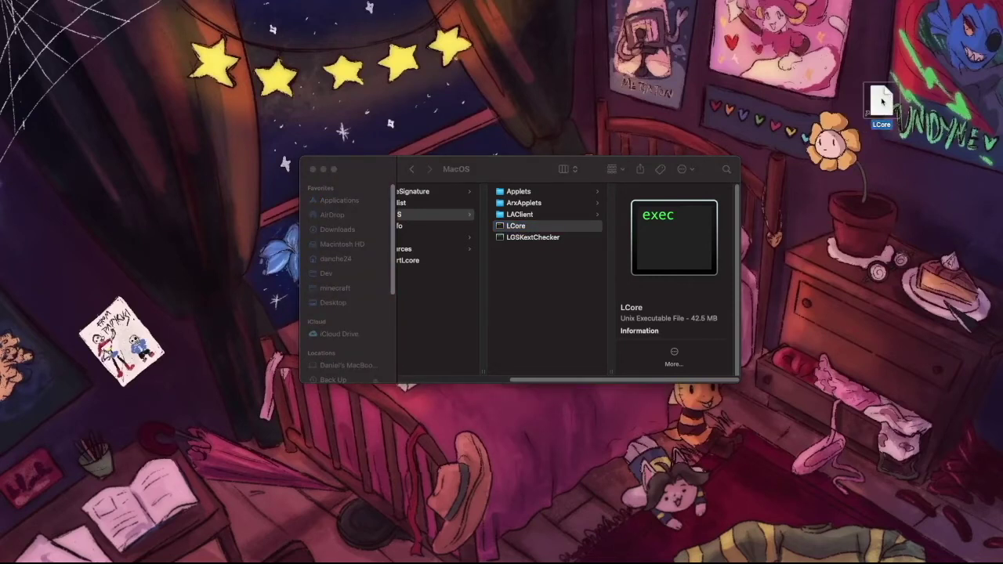
pyautogui.press('Return')
pyautogui.write('LGS')
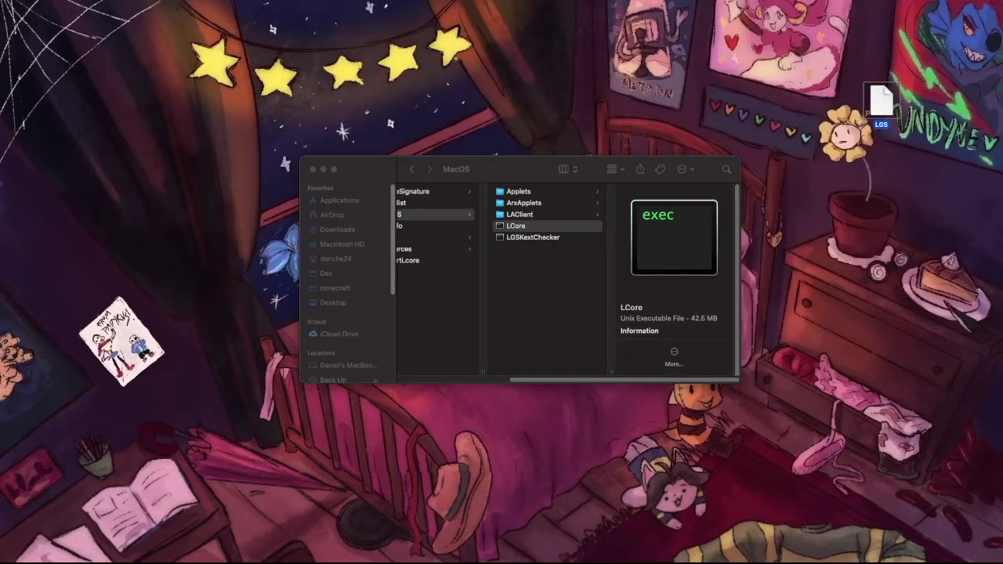
pyautogui.press('Return')
# Step: Put the LGS alias from the desktop into the Applications folder and trash the duplicate LGS copy
pyautogui.click(337, 200)
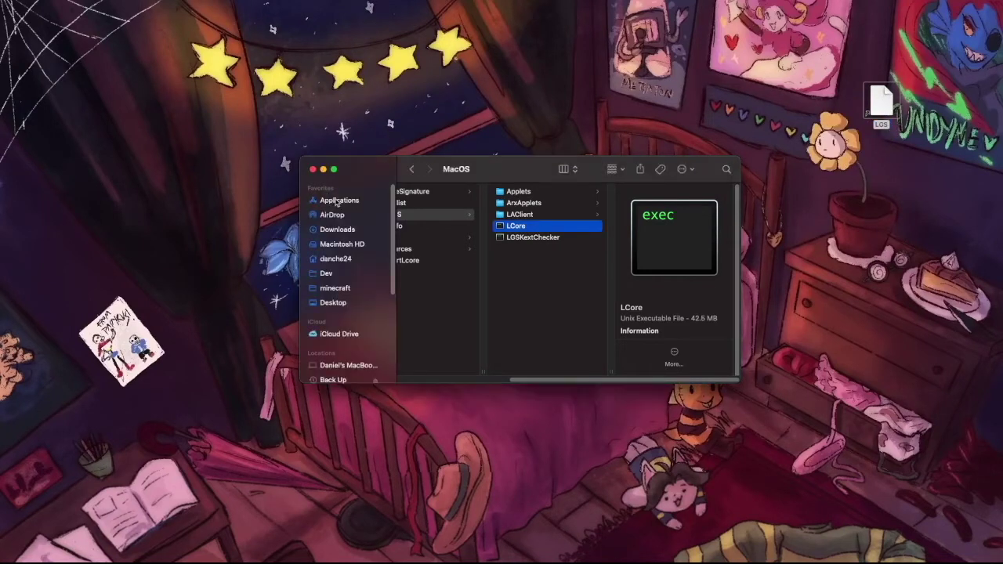
pyautogui.moveTo(881, 101); pyautogui.dragTo(463, 251)
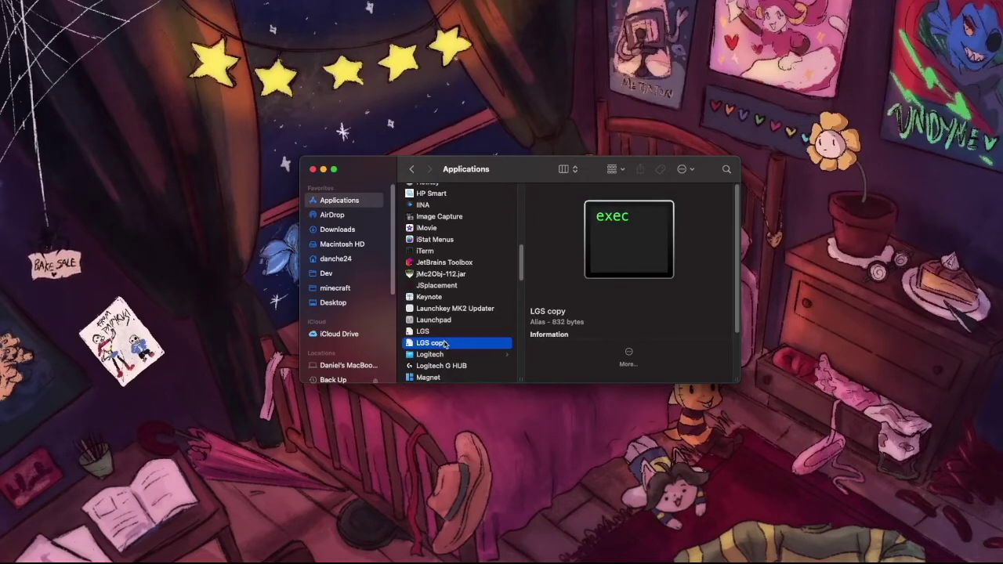
pyautogui.press('super+BackSpace')
# Step: Launch Logitech Gaming Software through the LGS alias in Applications and arrange its terminal and main windows on the desktop
pyautogui.click(439, 331)
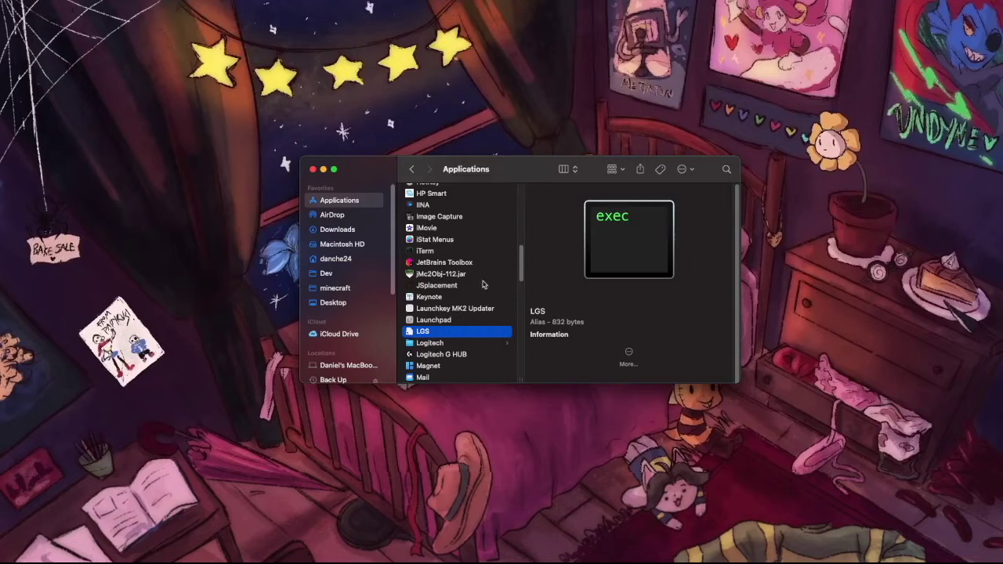
pyautogui.moveTo(505, 172); pyautogui.dragTo(385, 155)
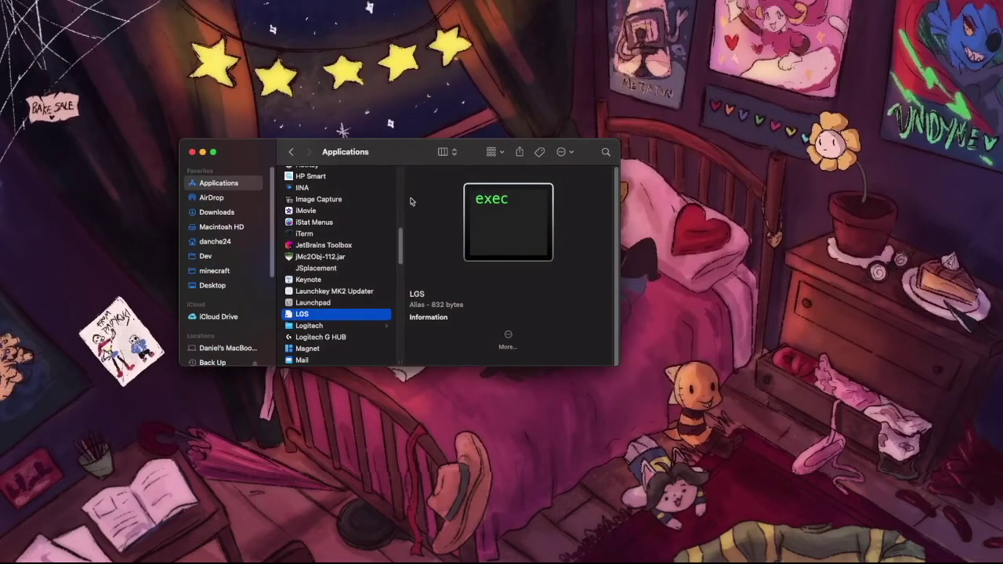
pyautogui.doubleClick(304, 315)
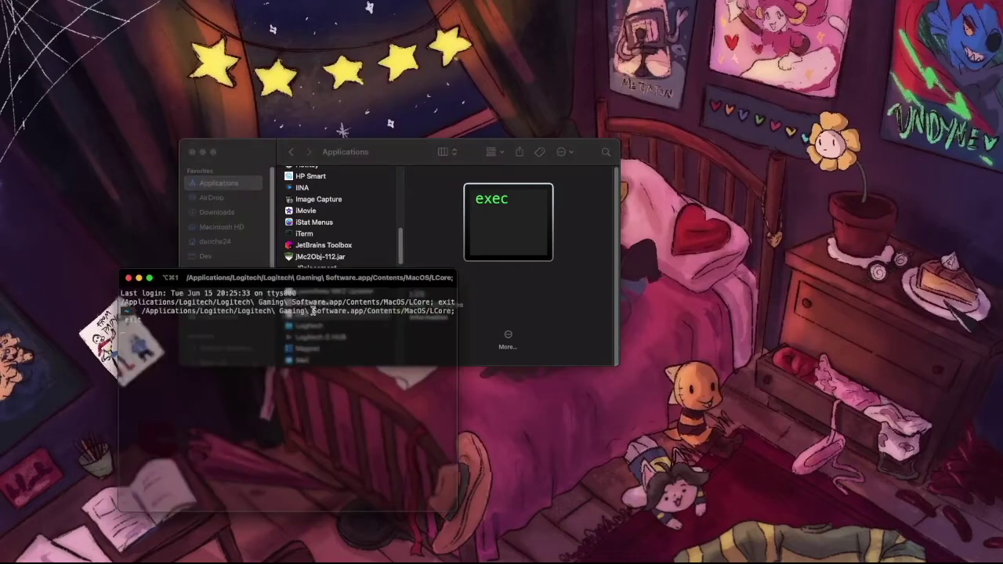
pyautogui.moveTo(335, 283); pyautogui.dragTo(253, 239)
pyautogui.moveTo(999, 115); pyautogui.dragTo(408, 77)
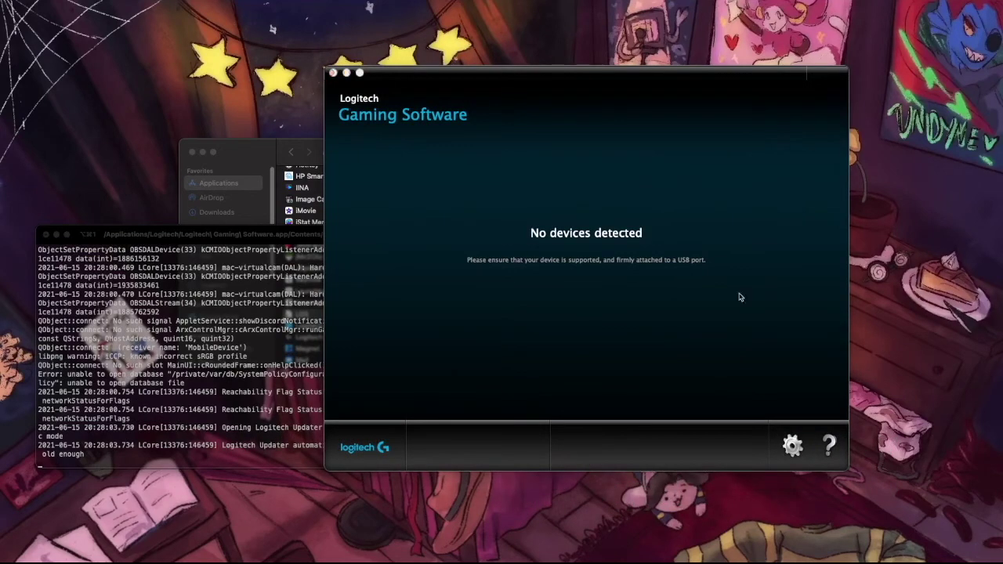
# Step: Examine the LCore log output in the terminal, from the launch command to the most recent lines
pyautogui.moveTo(220, 237); pyautogui.dragTo(240, 227)
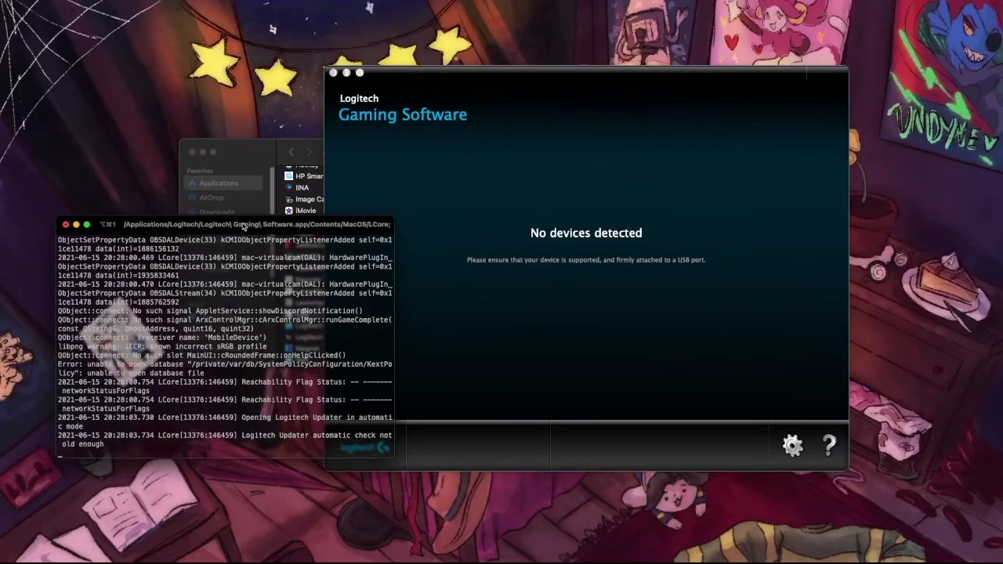
pyautogui.scroll(5, 246, 269)
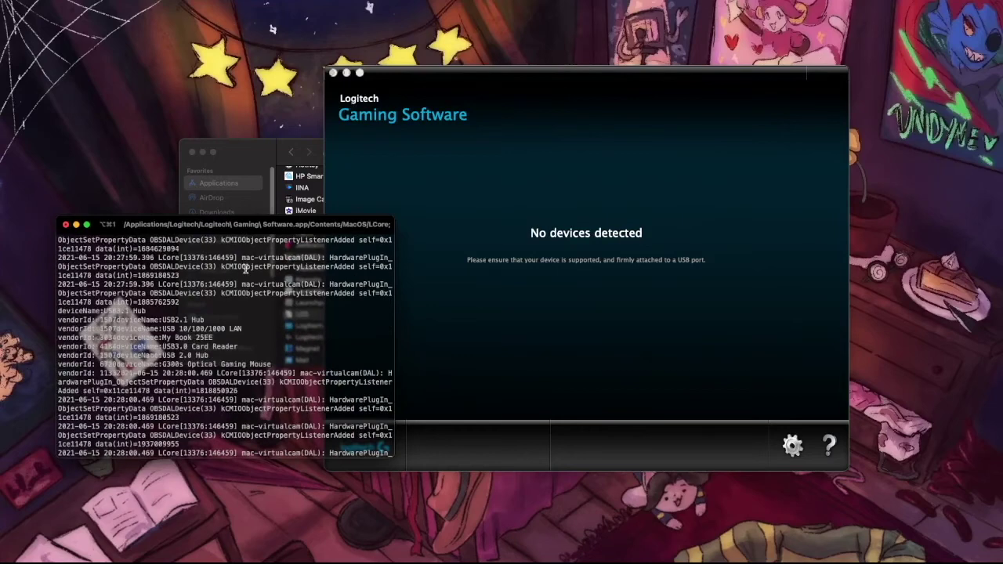
pyautogui.scroll(8, 245, 269)
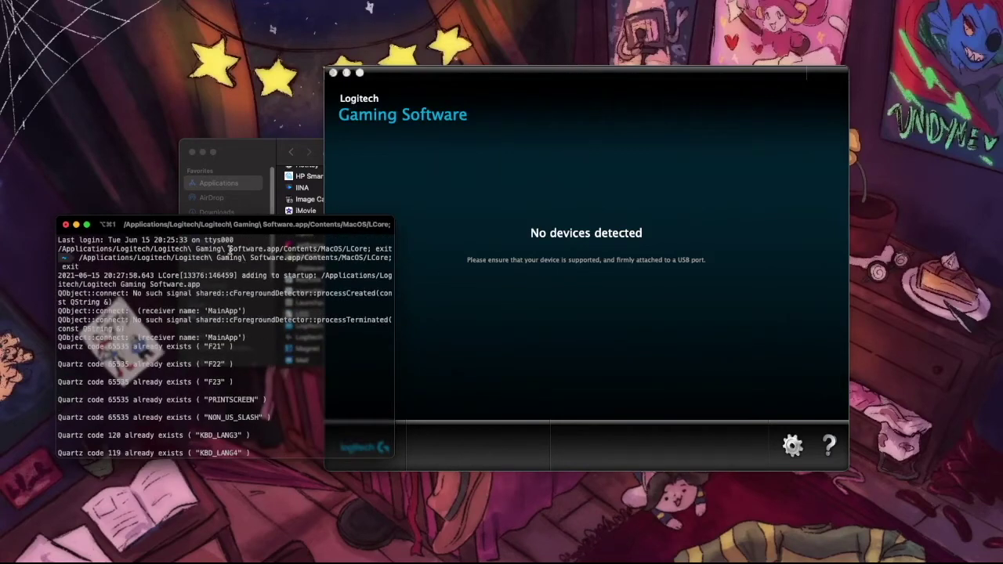
pyautogui.moveTo(401, 76); pyautogui.dragTo(420, 63)
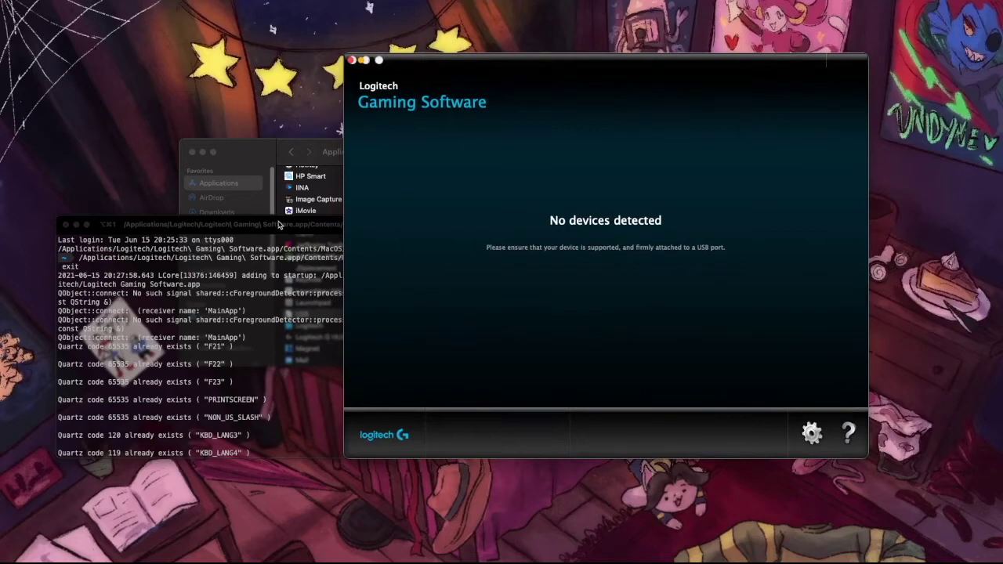
pyautogui.moveTo(278, 225); pyautogui.dragTo(314, 233)
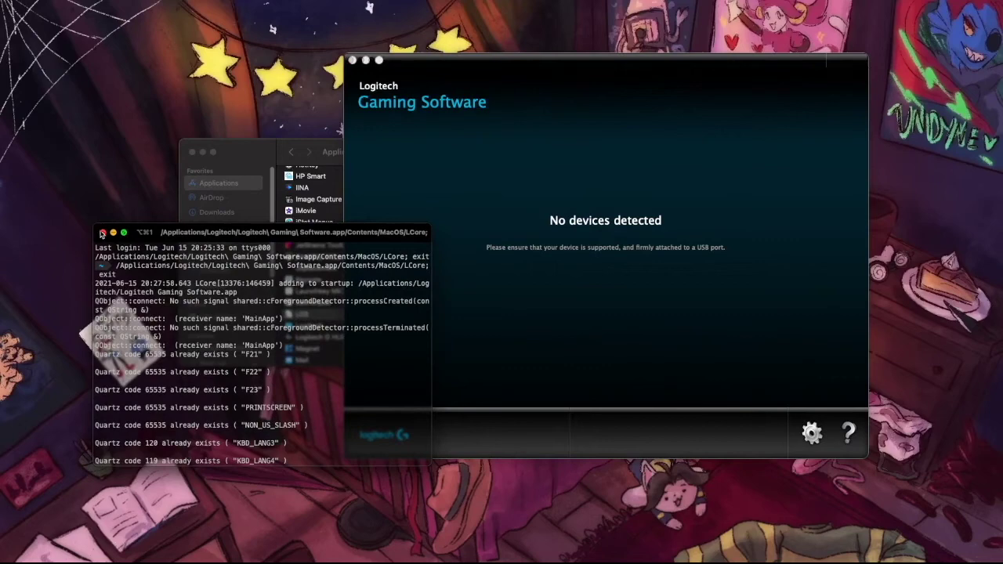
pyautogui.moveTo(177, 234); pyautogui.dragTo(186, 265)
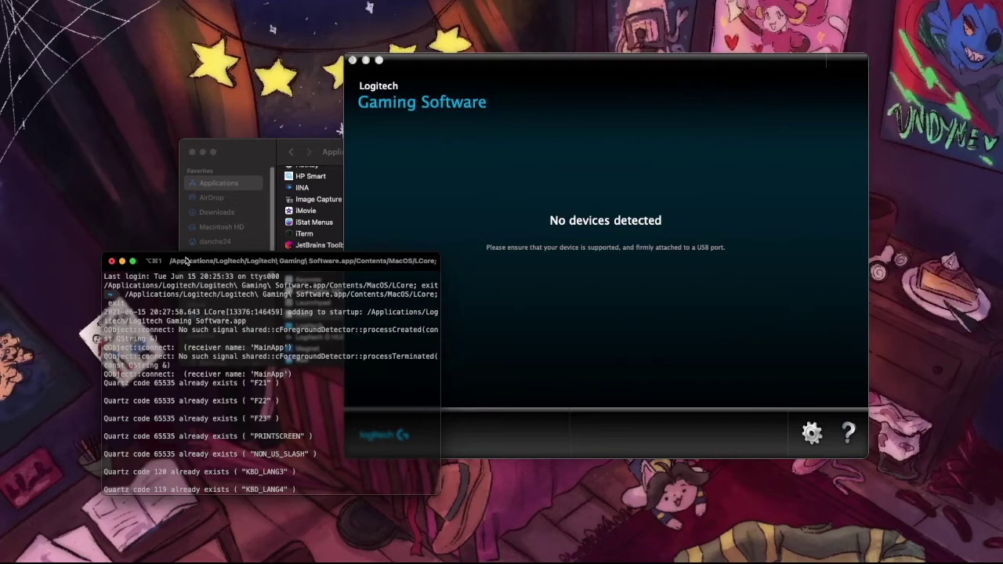
pyautogui.moveTo(424, 68); pyautogui.dragTo(331, 36)
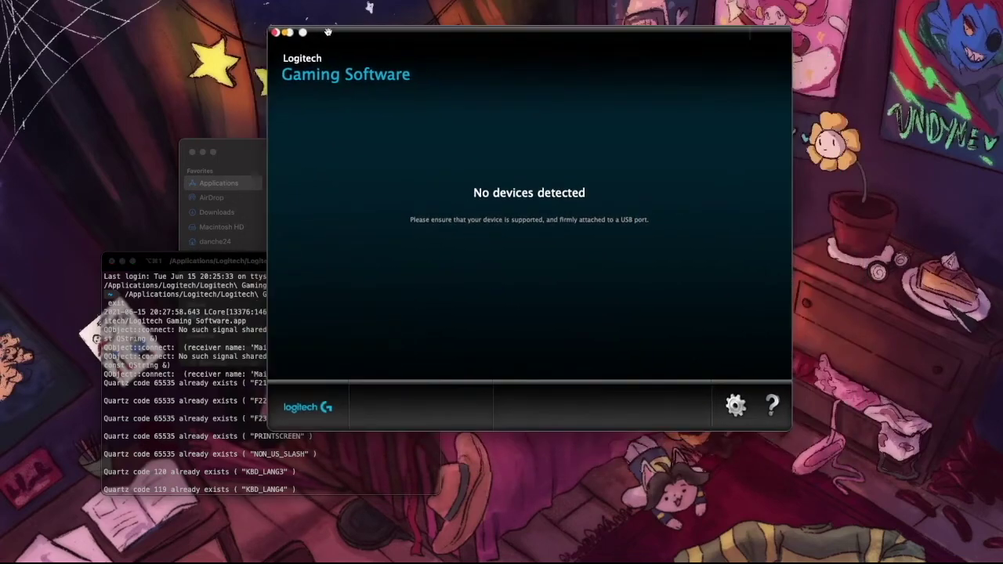
pyautogui.click(278, 472)
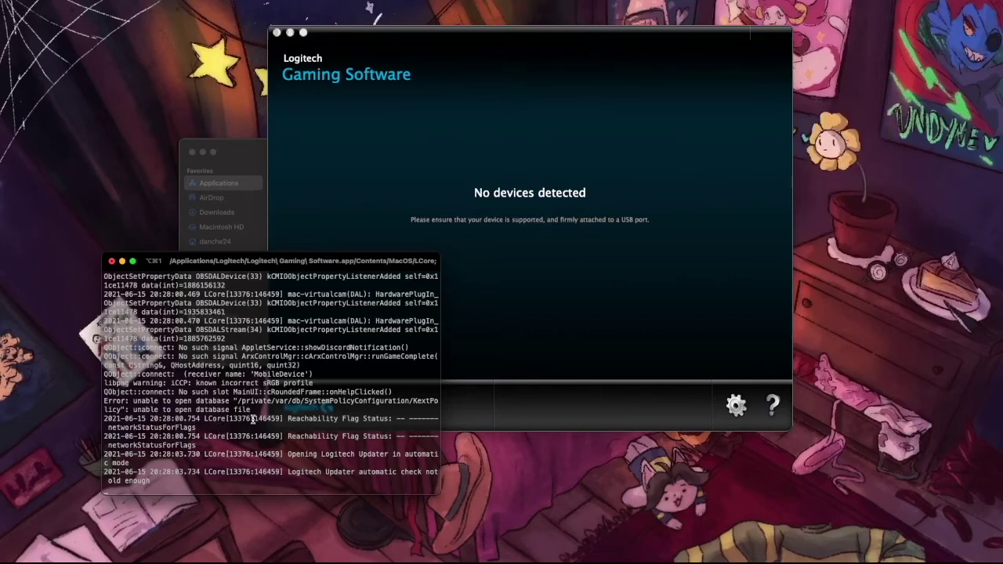
pyautogui.scroll(3, 218, 423)
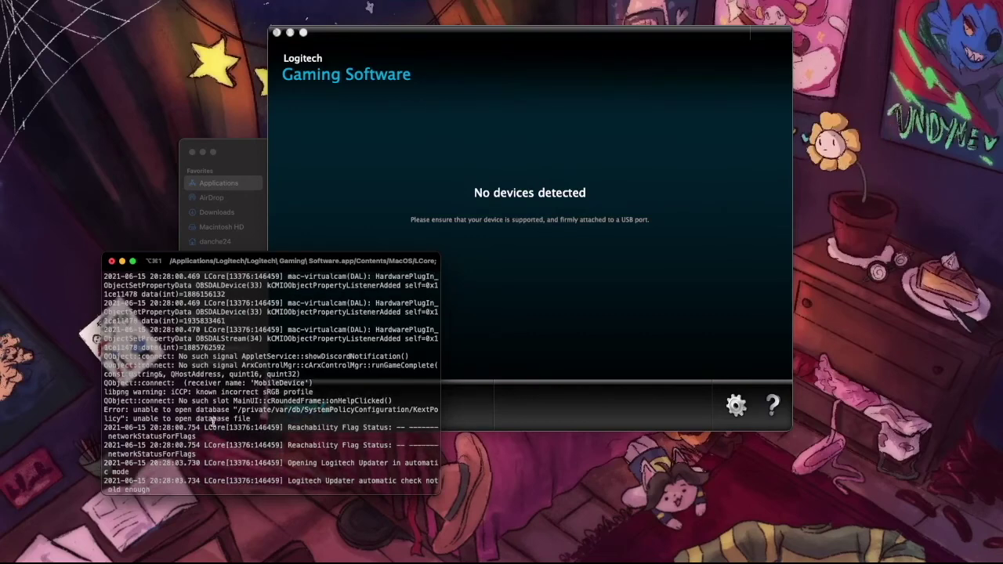
pyautogui.scroll(-3, 213, 423)
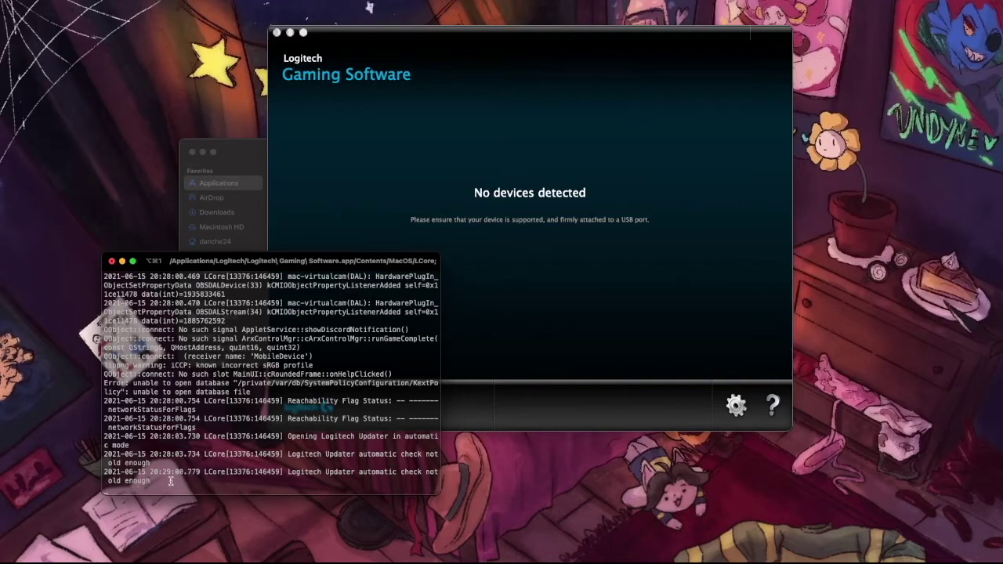
# Step: Highlight the terminal log from its last line up to the LCore launch command and look through the output
pyautogui.moveTo(340, 37); pyautogui.dragTo(391, 71)
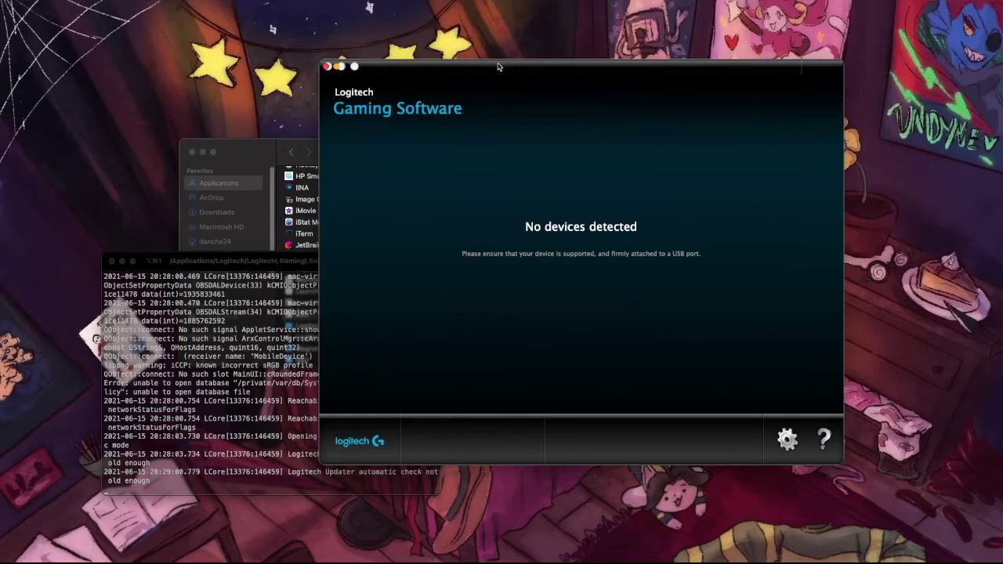
pyautogui.moveTo(497, 67); pyautogui.dragTo(495, 36)
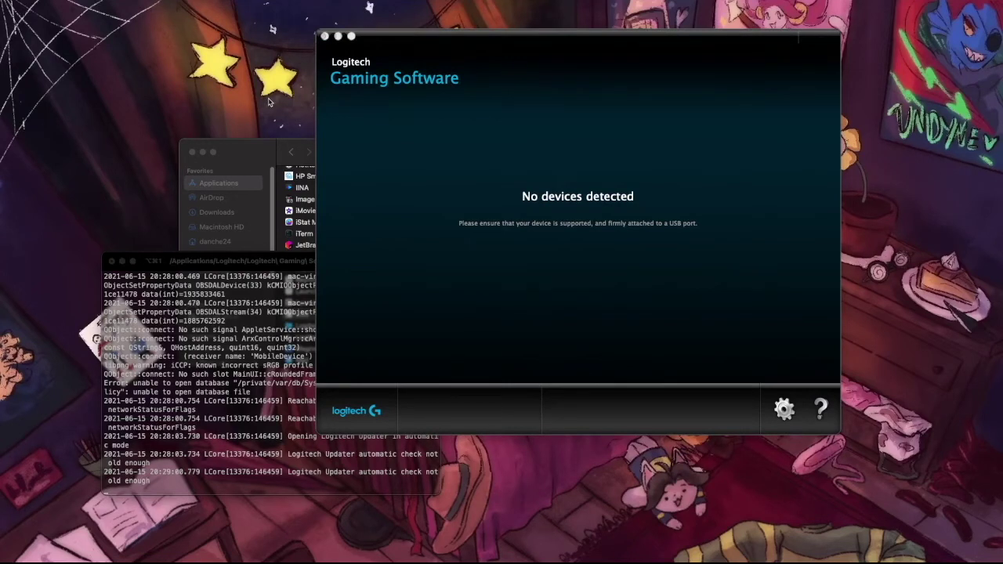
pyautogui.moveTo(265, 261); pyautogui.dragTo(284, 186)
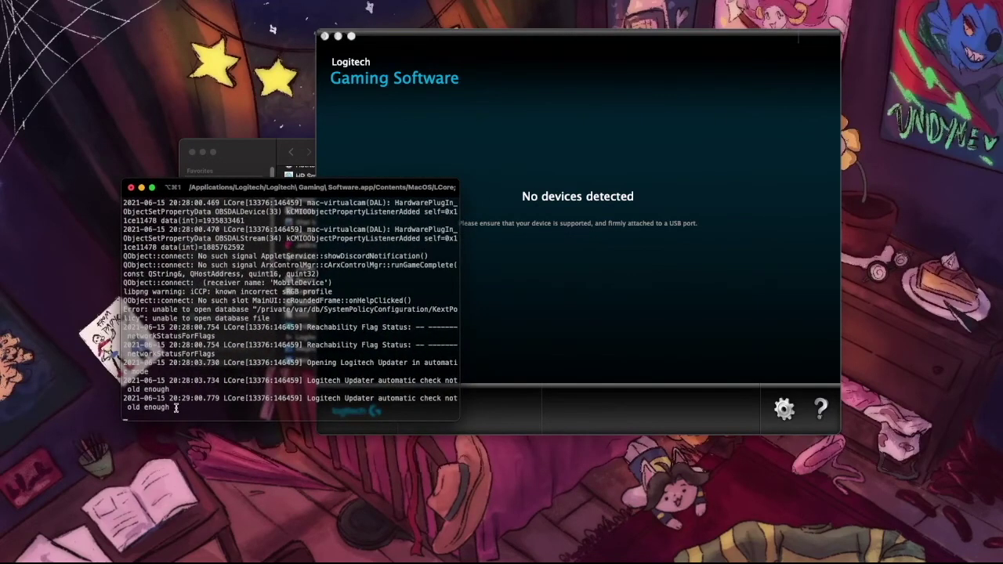
pyautogui.moveTo(175, 407); pyautogui.dragTo(141, 229)
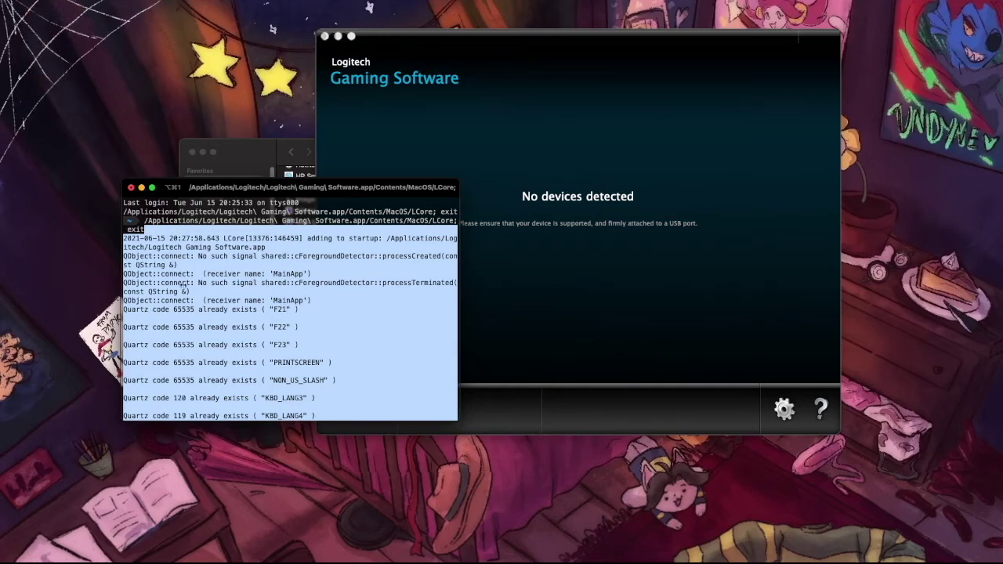
pyautogui.scroll(-10, 184, 285)
pyautogui.scroll(10, 205, 325)
pyautogui.moveTo(311, 195); pyautogui.dragTo(292, 223)
pyautogui.click(392, 45)
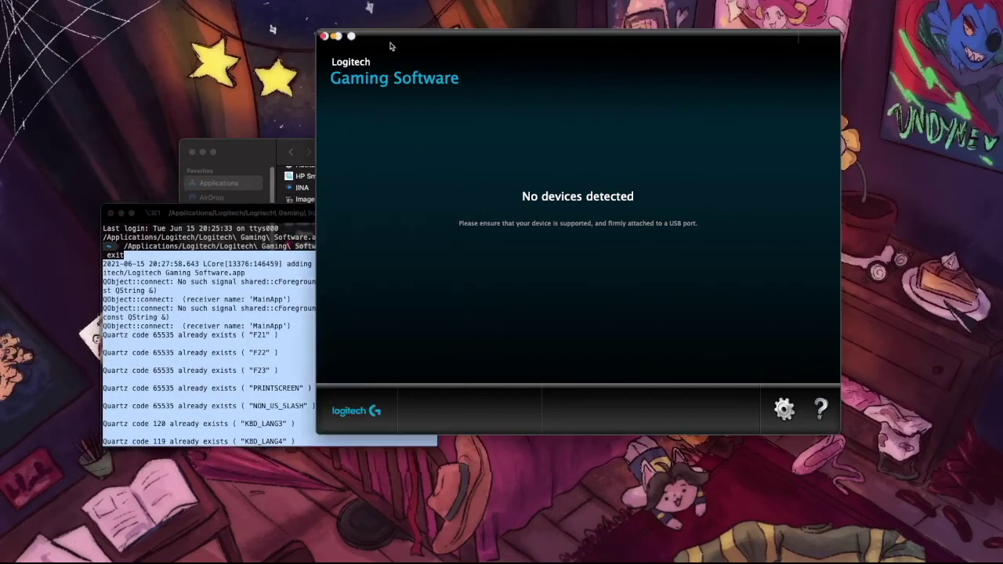
pyautogui.moveTo(450, 38); pyautogui.dragTo(478, 39)
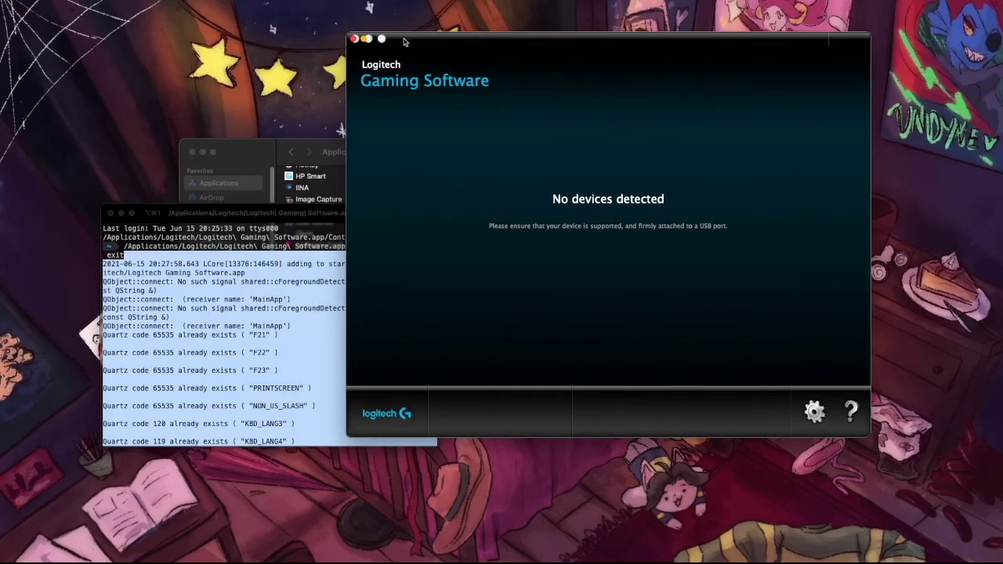
pyautogui.moveTo(406, 49); pyautogui.dragTo(379, 32)
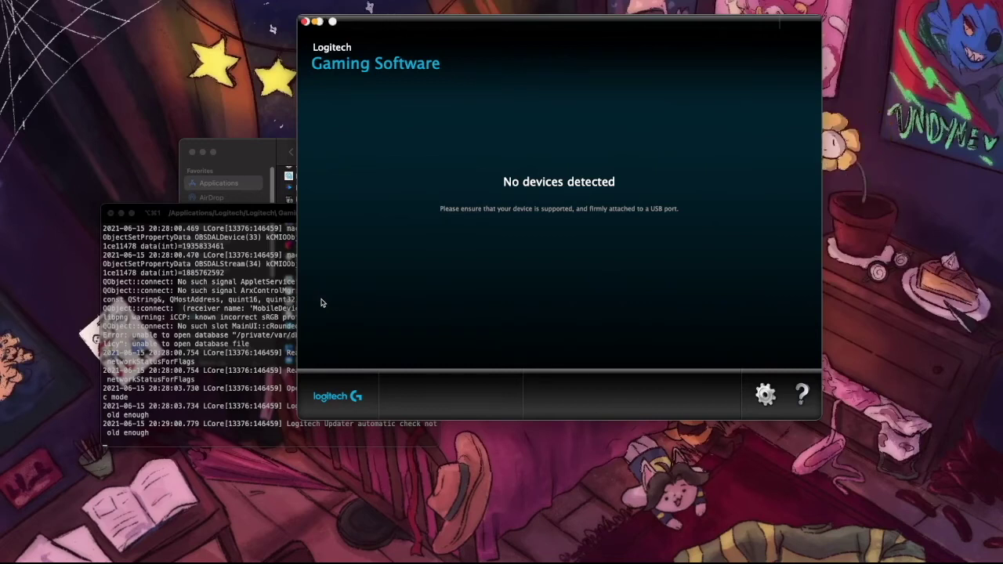
pyautogui.moveTo(221, 222); pyautogui.dragTo(199, 284)
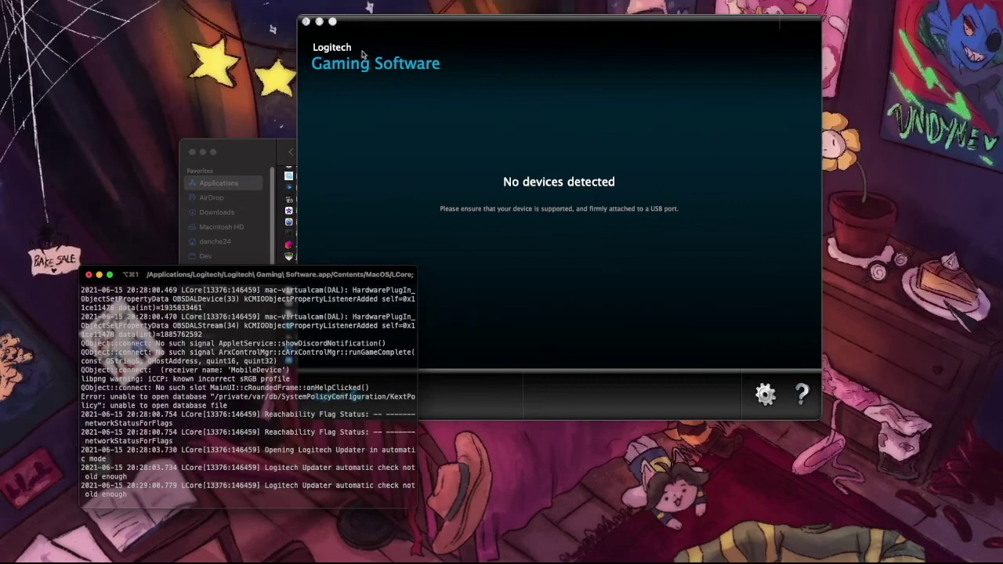
# Step: Close the Logitech Gaming Software window and the terminal window running LCore
pyautogui.moveTo(354, 24); pyautogui.dragTo(428, 79)
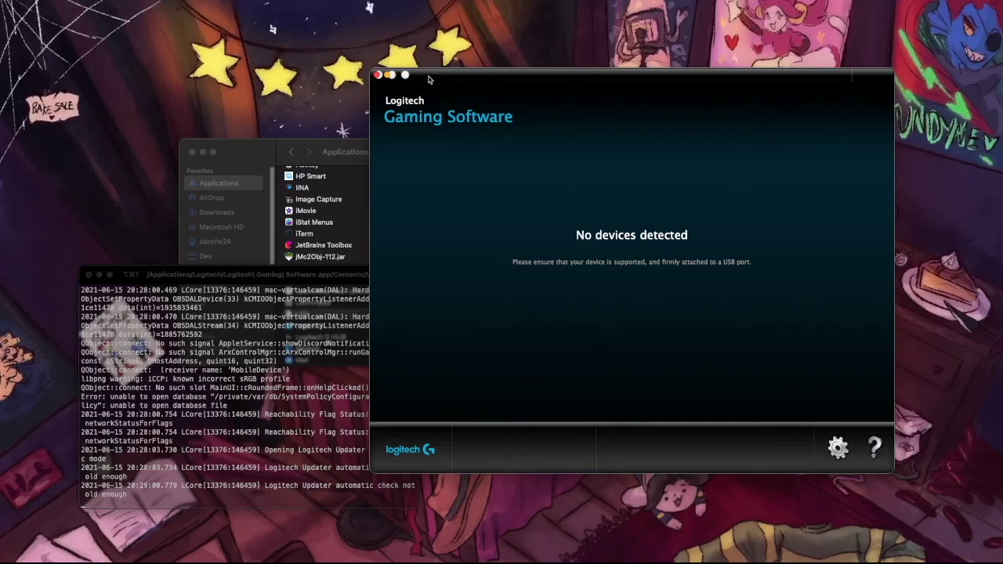
pyautogui.click(378, 74)
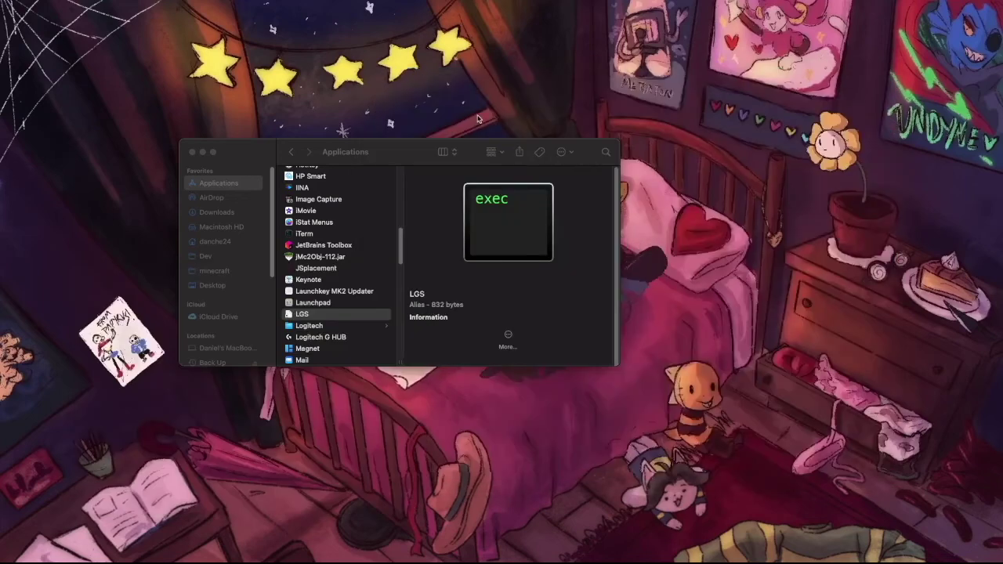
# Step: Move the Applications Finder window to the lower-left corner of the desktop and return focus to the desktop
pyautogui.click(379, 158)
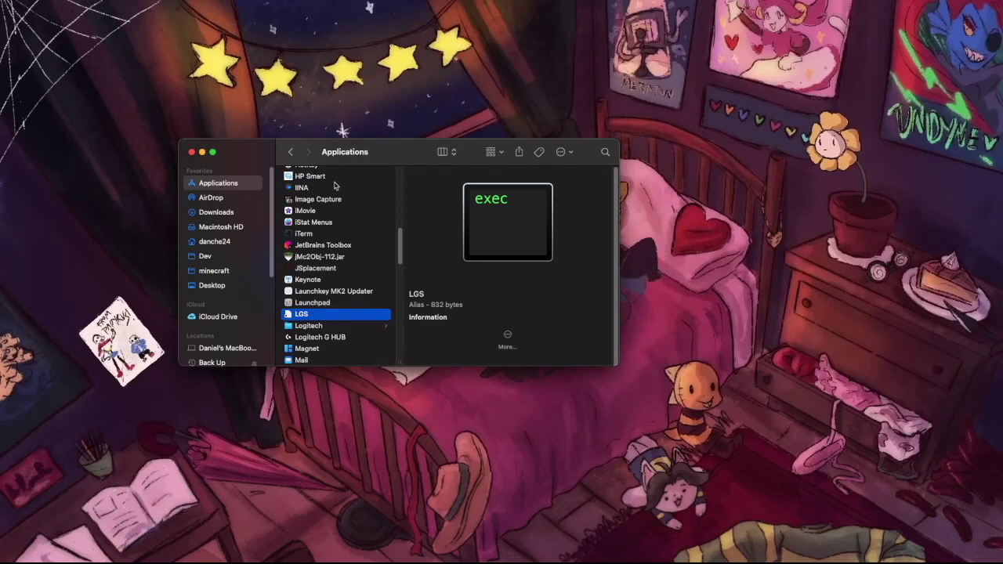
pyautogui.moveTo(393, 154); pyautogui.dragTo(216, 351)
pyautogui.click(473, 236)
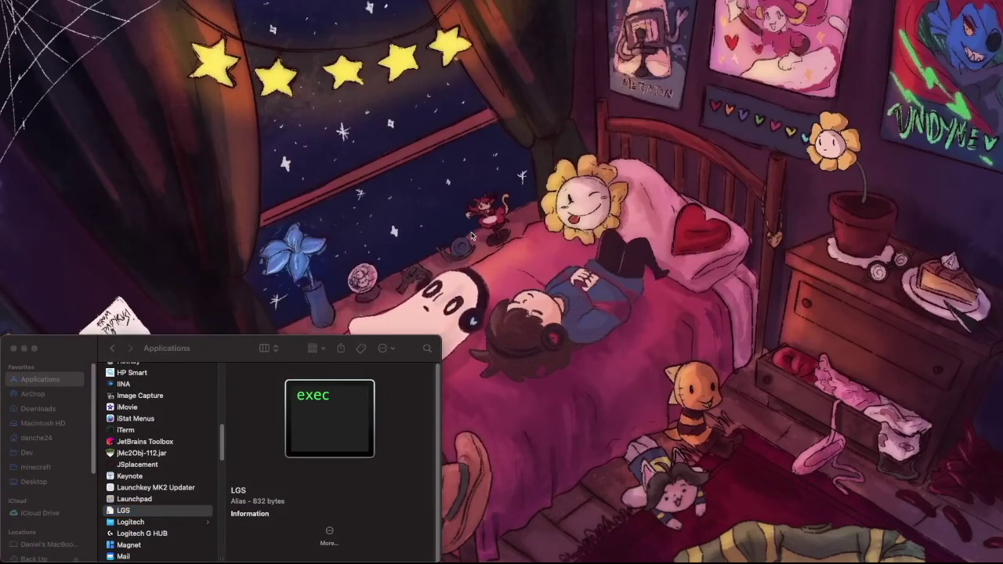